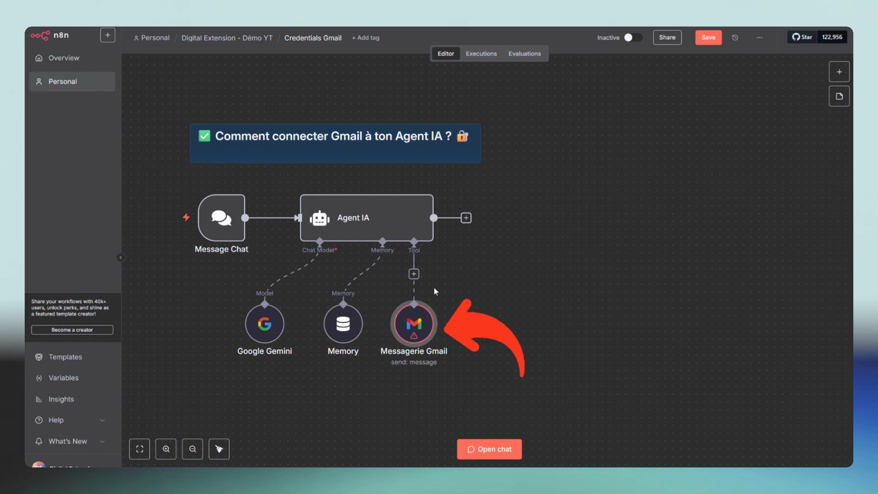
Start creating a new credential for the Messagerie Gmail node.
{"action": "double_click", "coordinate": [419, 332]}
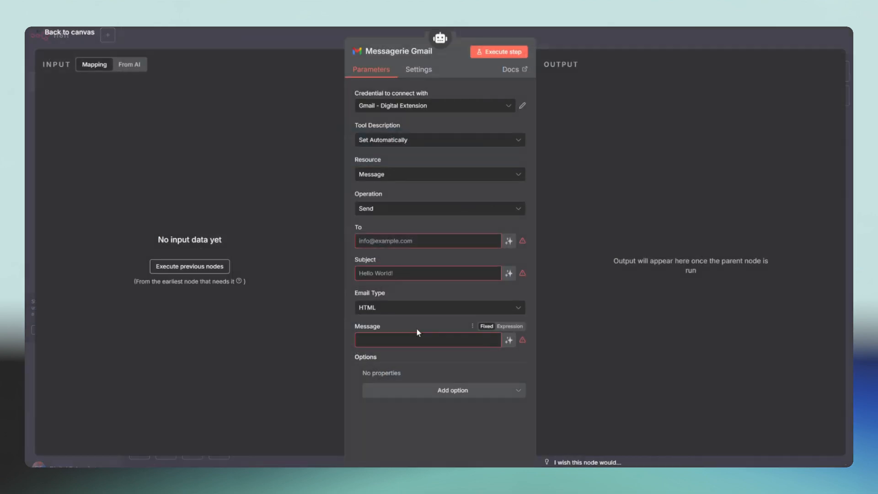
{"action": "left_click", "coordinate": [513, 111]}
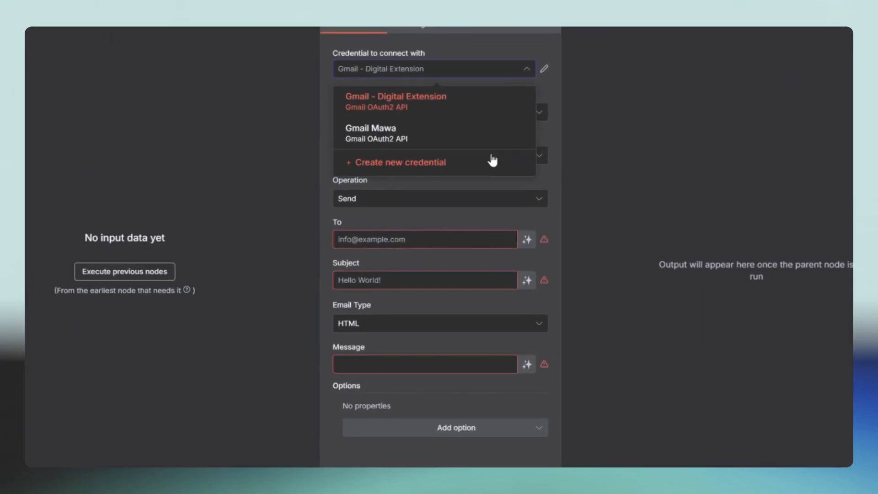
{"action": "left_click", "coordinate": [493, 160]}
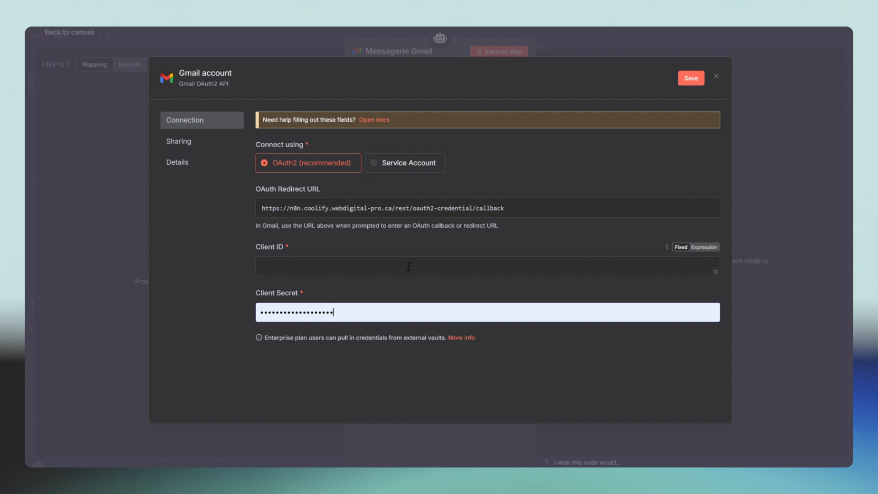
Open the credential's help documentation and follow its Google Cloud account link under Prerequisites.
{"action": "left_click", "coordinate": [387, 119]}
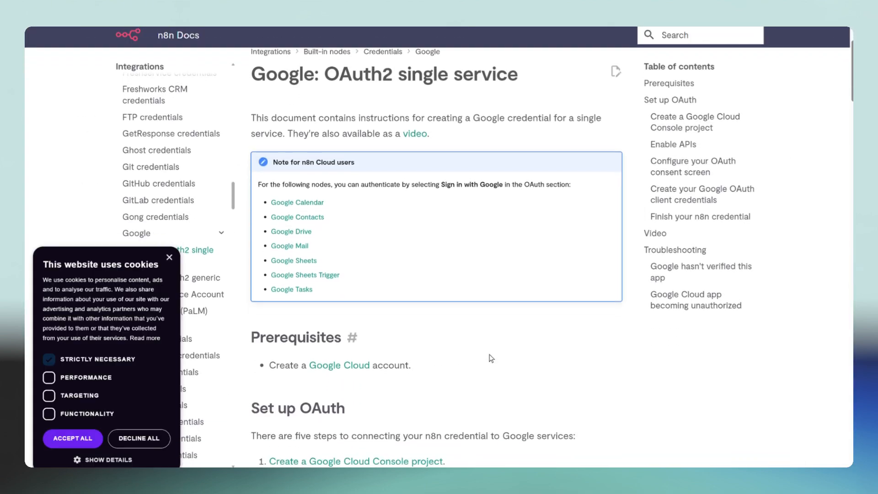
{"action": "scroll", "coordinate": [491, 358], "scroll_direction": "down", "scroll_amount": 2}
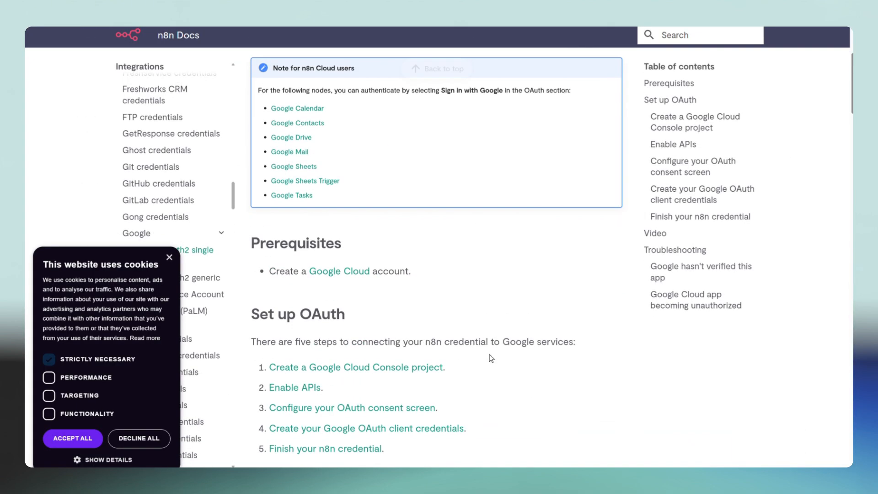
{"action": "left_click", "coordinate": [357, 274]}
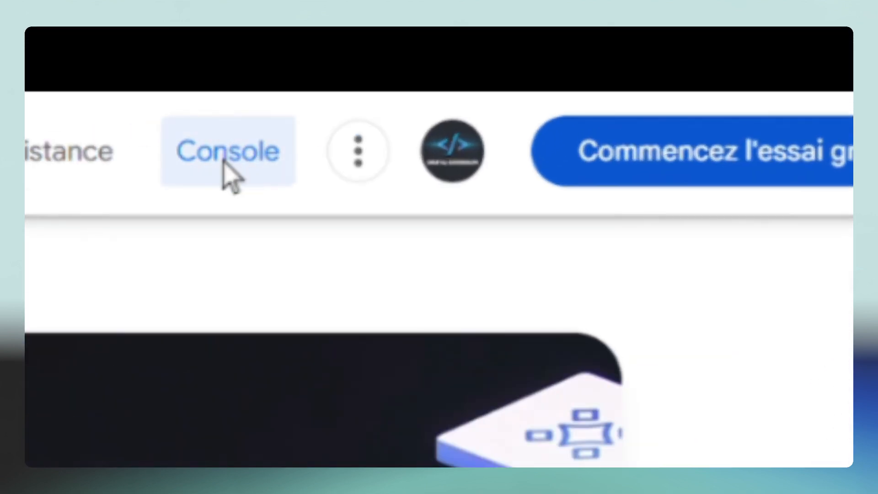
Enter the Google Cloud console and accept its terms of service with France as the country.
{"action": "left_click", "coordinate": [235, 164]}
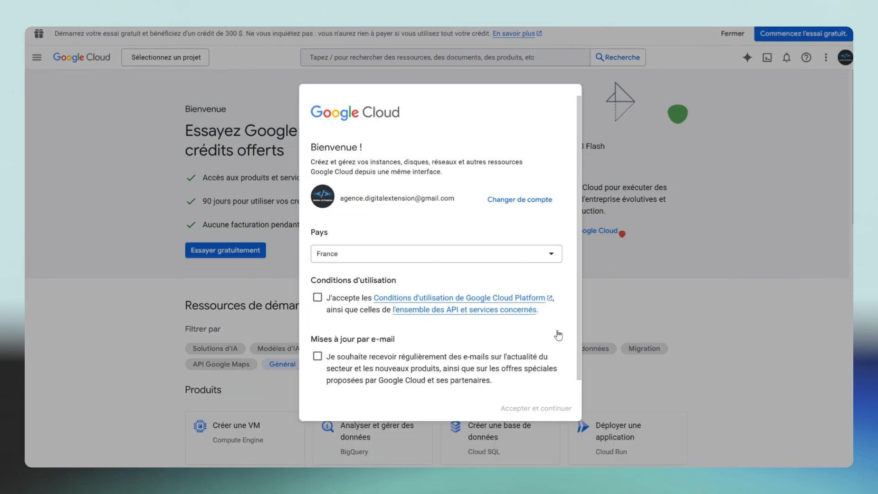
{"action": "left_click", "coordinate": [320, 298]}
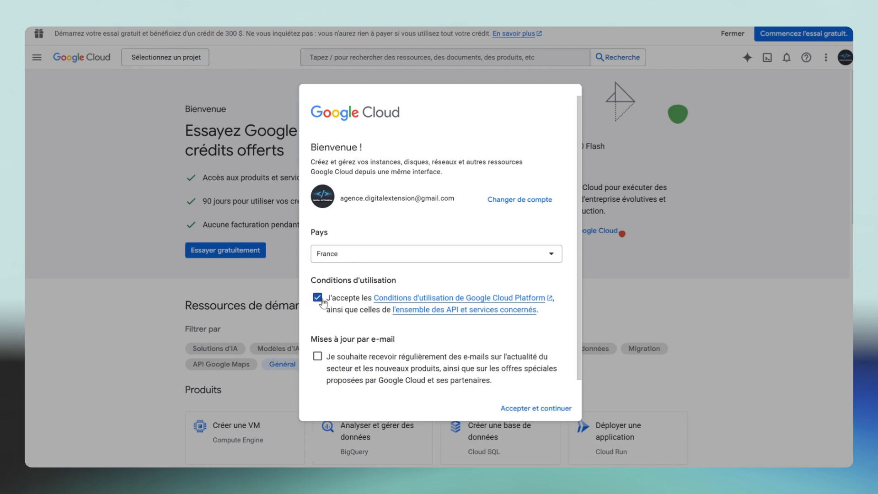
{"action": "left_click", "coordinate": [552, 409]}
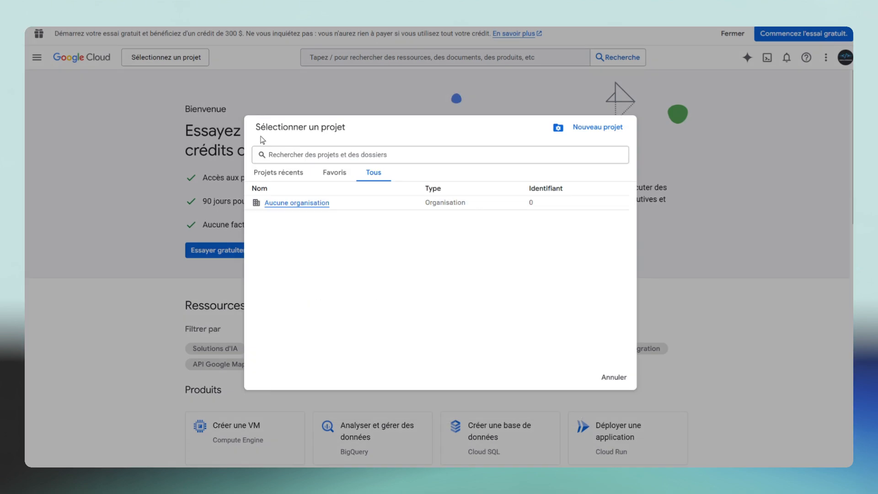
Create a new Google Cloud project named "n8n Gmail Tuto Yt" with no organisation.
{"action": "left_click", "coordinate": [593, 133]}
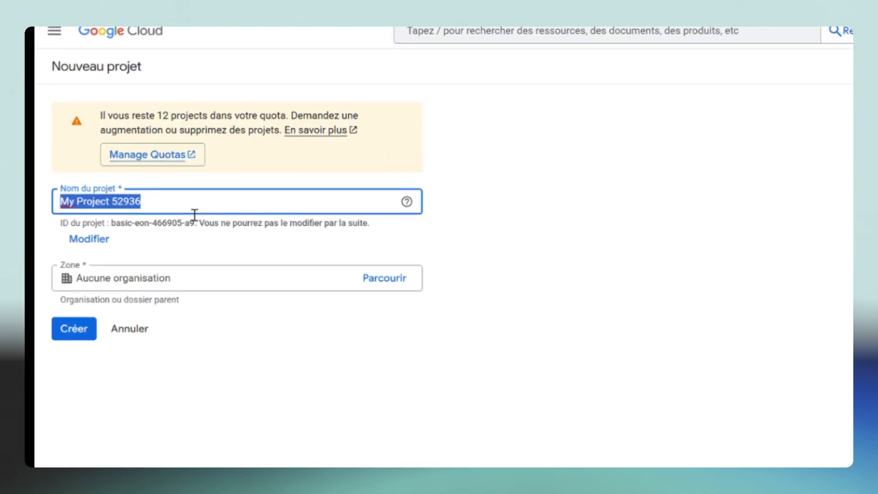
{"action": "type", "text": "n8n"}
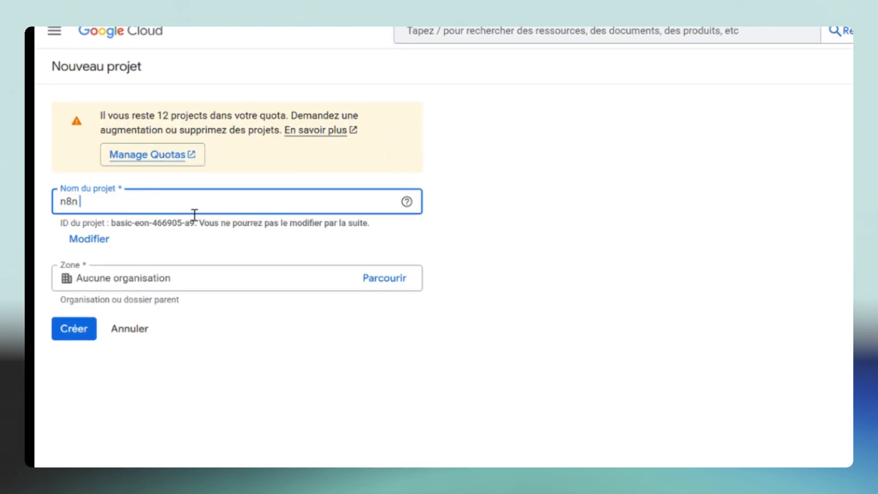
{"action": "type", "text": " Gmail "}
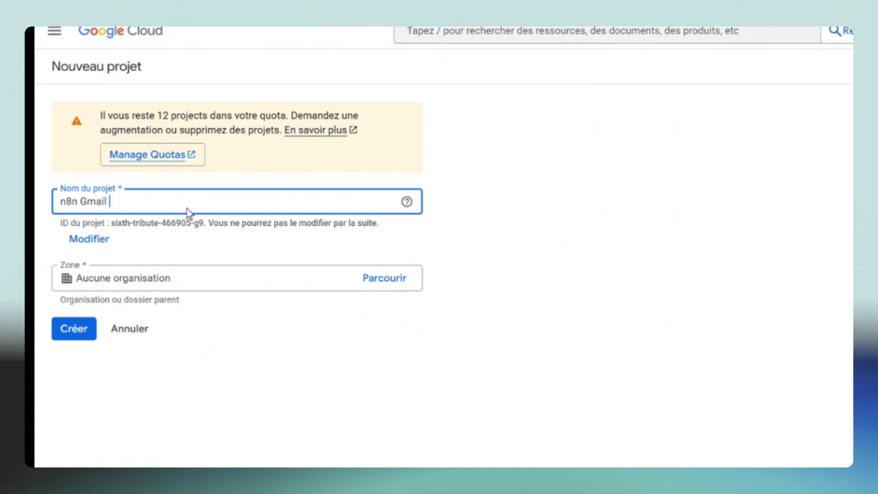
{"action": "type", "text": "Tuto"}
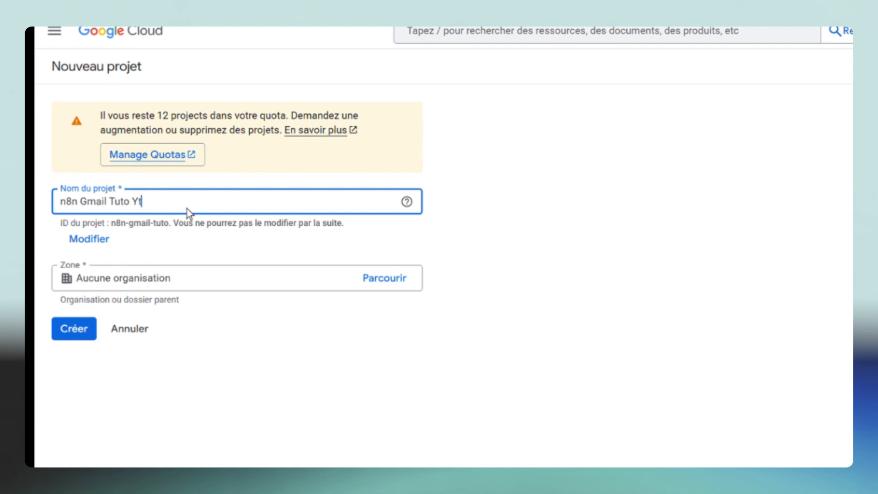
{"action": "type", "text": " Yt"}
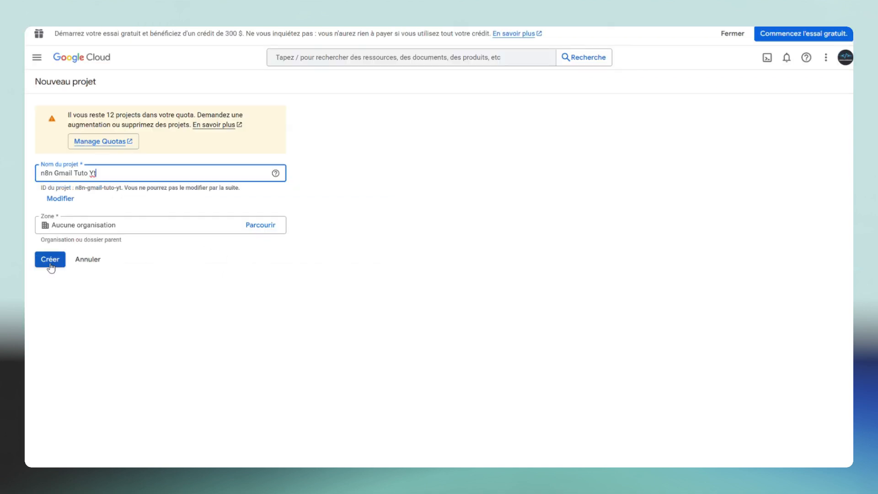
{"action": "left_click", "coordinate": [51, 264]}
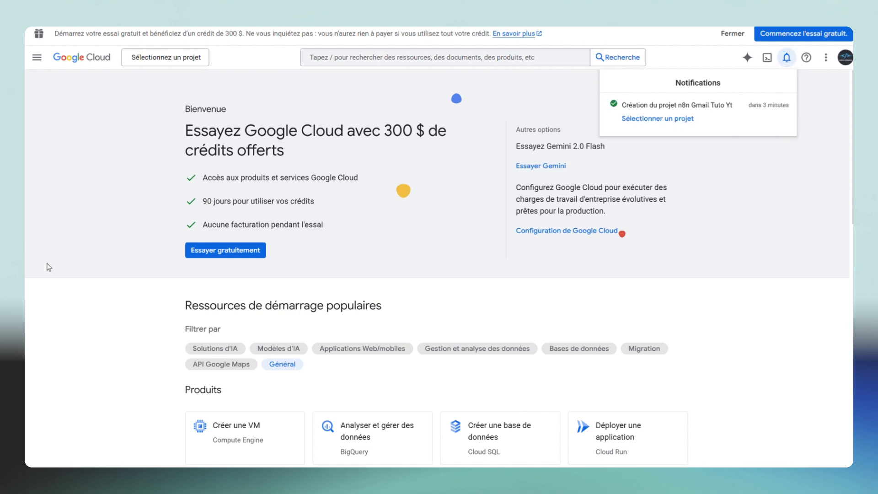
Switch to the n8n Gmail Tuto Yt project and start configuring its OAuth consent screen.
{"action": "left_click", "coordinate": [664, 119]}
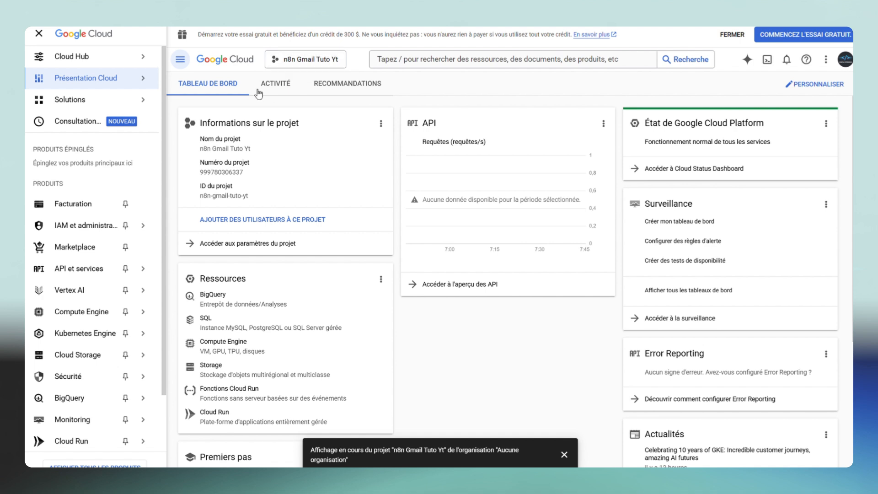
{"action": "left_click", "coordinate": [107, 271]}
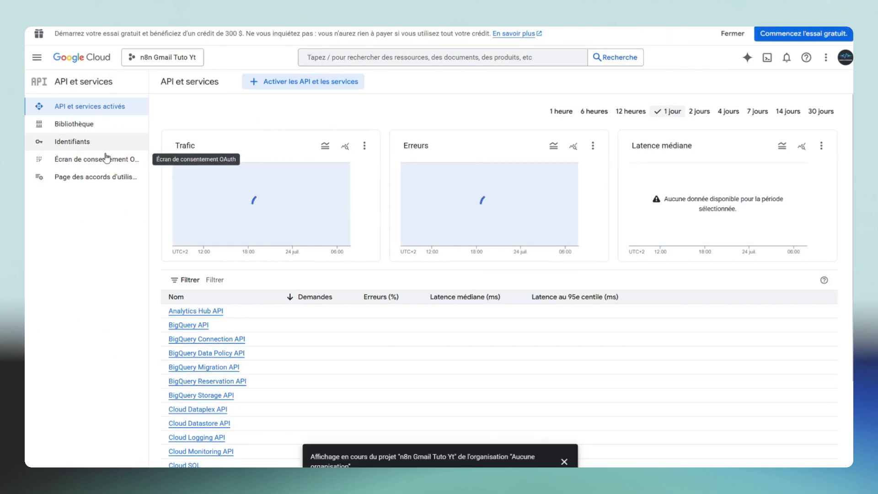
{"action": "left_click", "coordinate": [94, 161]}
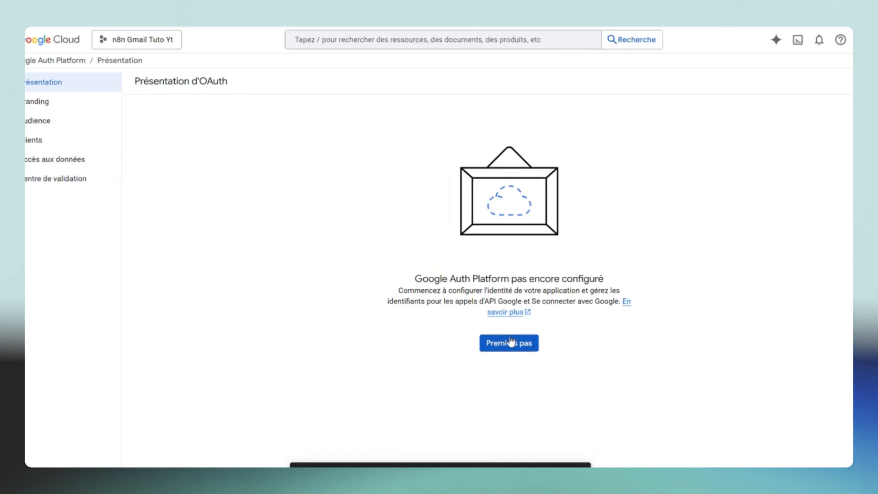
{"action": "left_click", "coordinate": [516, 355]}
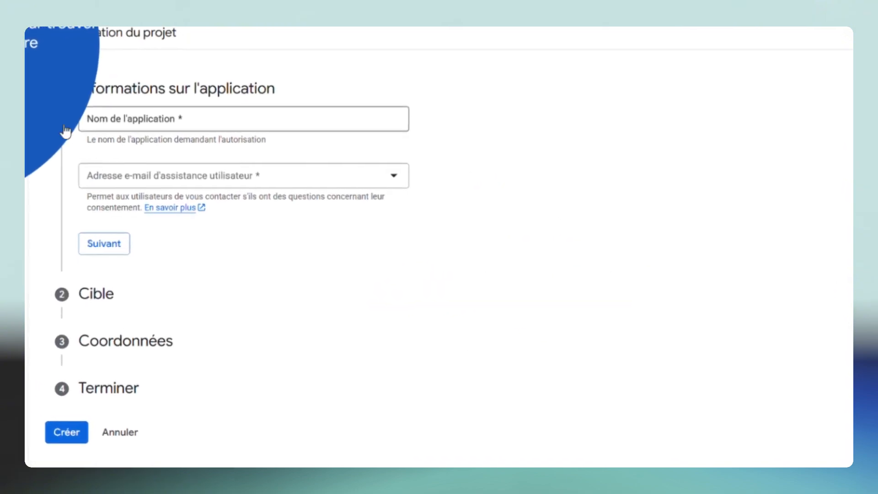
Name the application "n8n tuto yt" and choose the account's own e-mail as the user support address.
{"action": "left_click", "coordinate": [187, 120]}
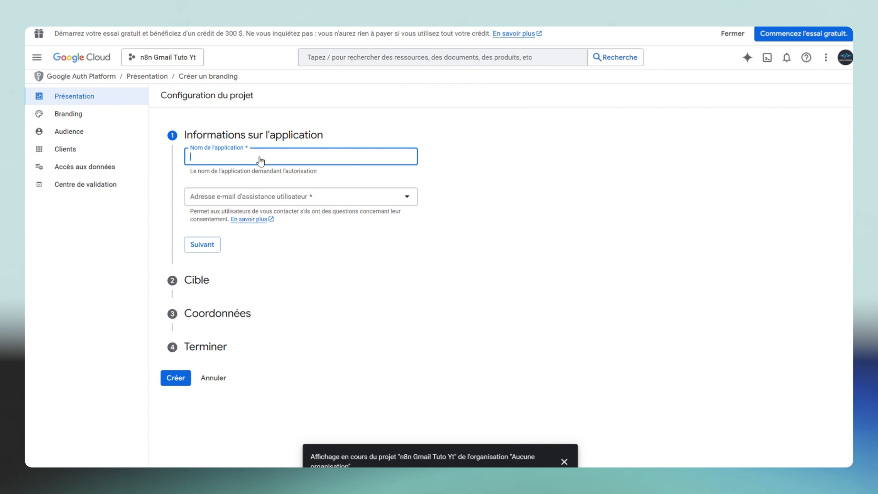
{"action": "type", "text": "n8n tuto yt"}
{"action": "left_click", "coordinate": [289, 196]}
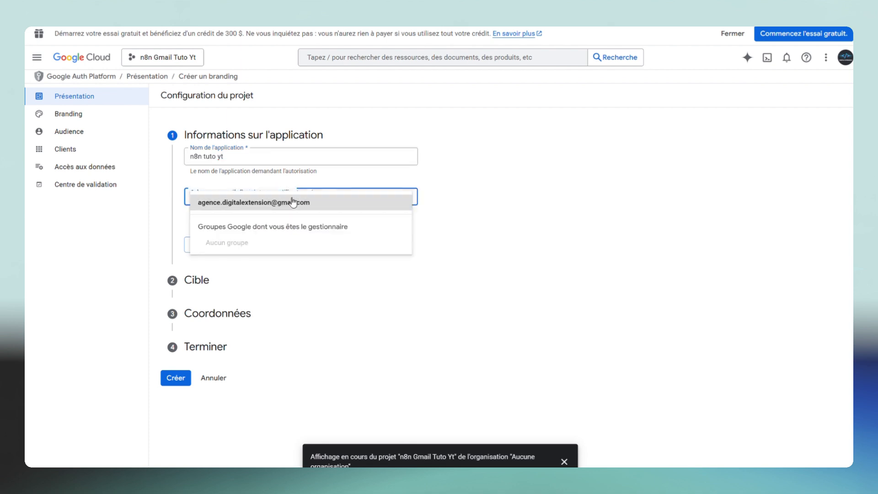
{"action": "left_click", "coordinate": [293, 202]}
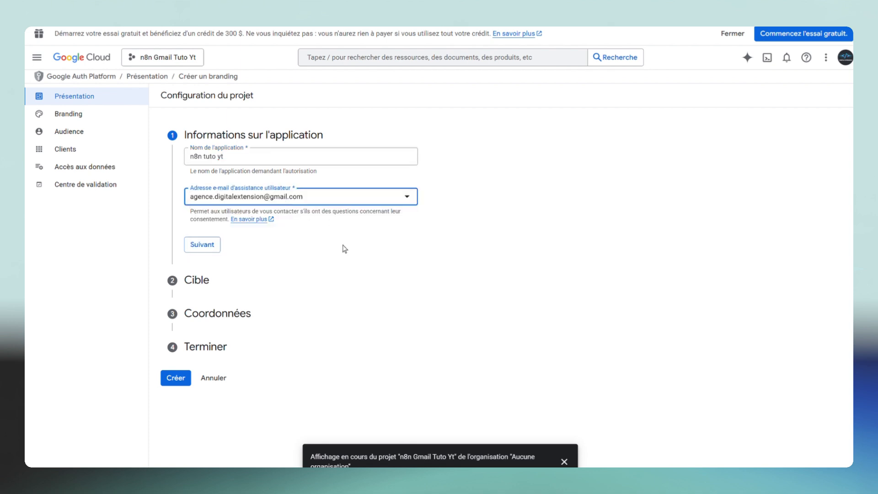
{"action": "left_click", "coordinate": [211, 250]}
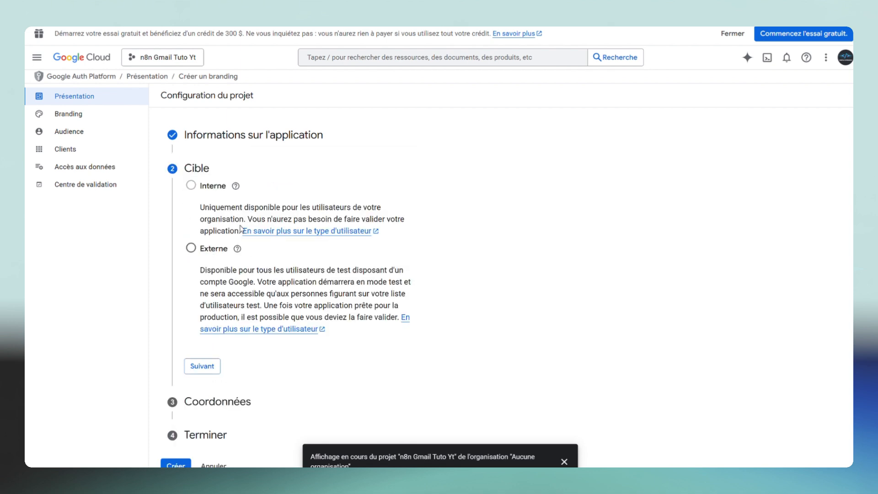
Set the audience to Externe and enter the account's e-mail as the contact address.
{"action": "left_click", "coordinate": [190, 248]}
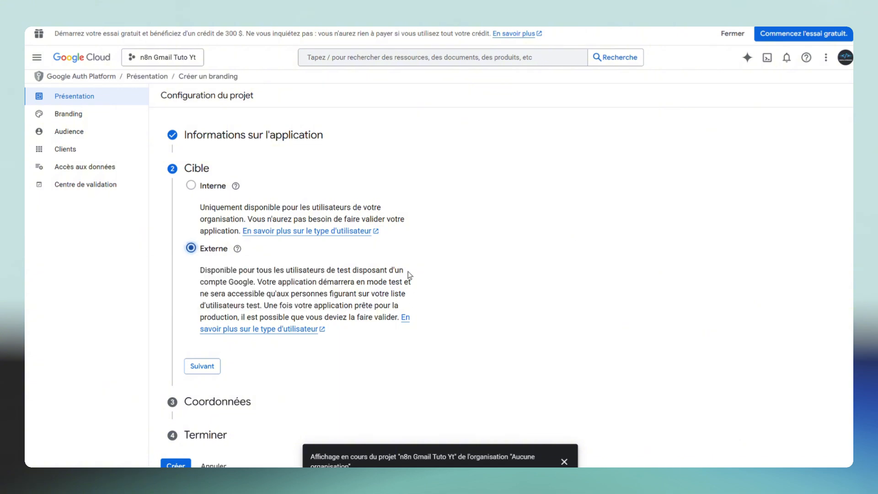
{"action": "left_click", "coordinate": [204, 368]}
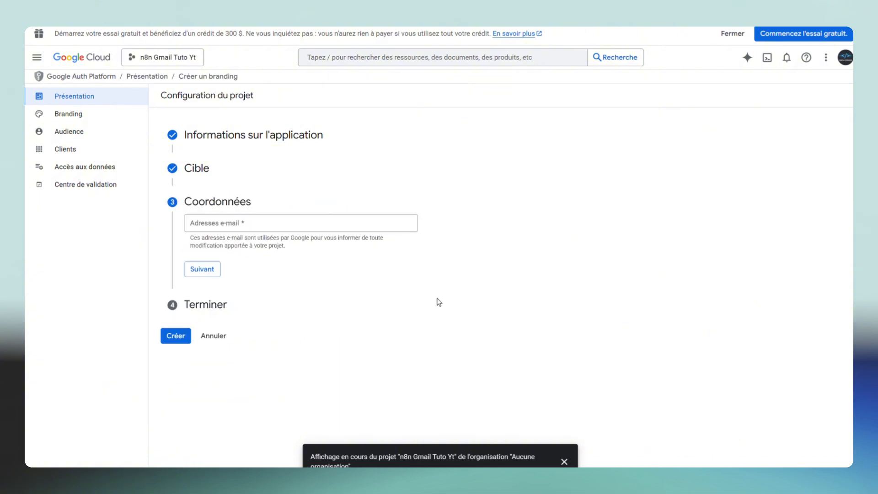
{"action": "left_click", "coordinate": [265, 224]}
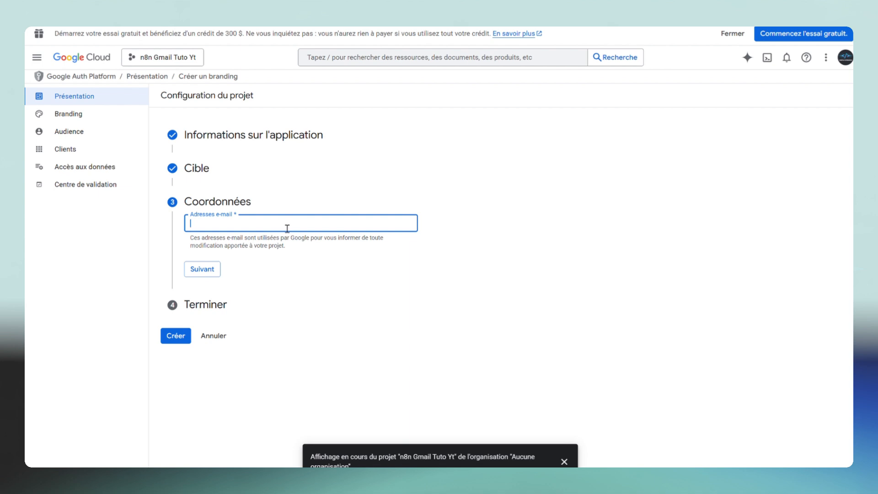
{"action": "type", "text": "age"}
{"action": "key", "text": "Tab"}
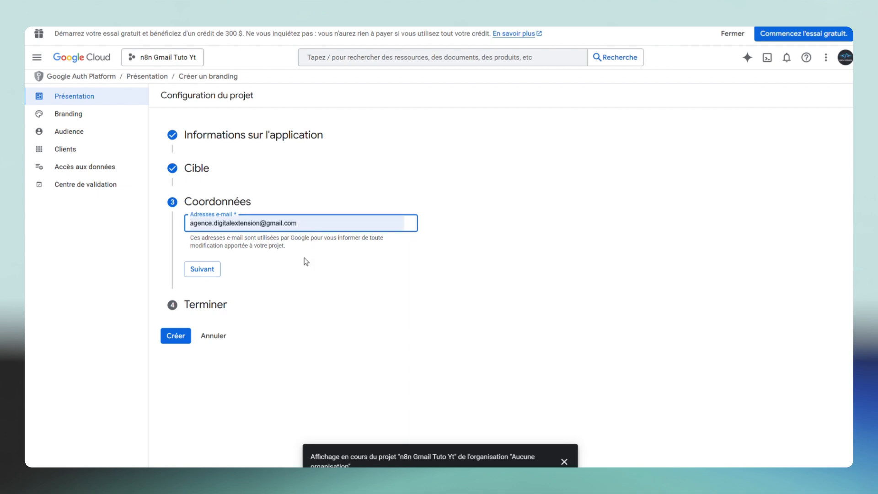
{"action": "left_click", "coordinate": [367, 291]}
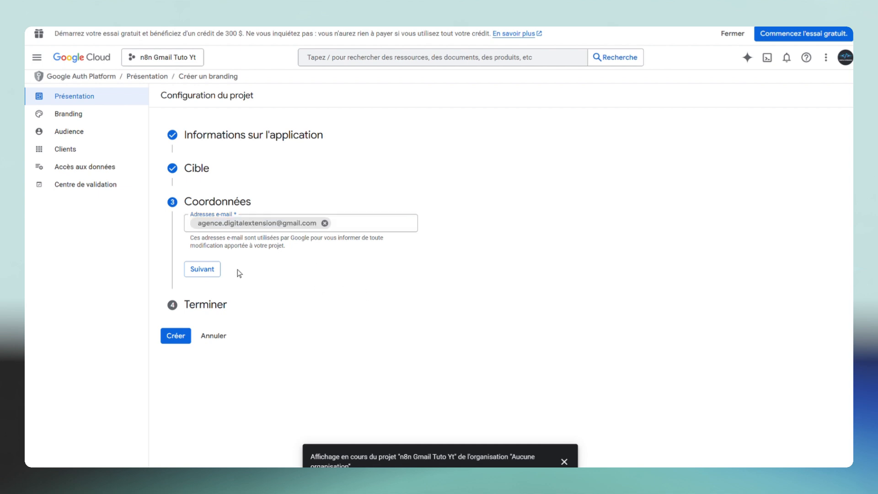
{"action": "left_click", "coordinate": [206, 270]}
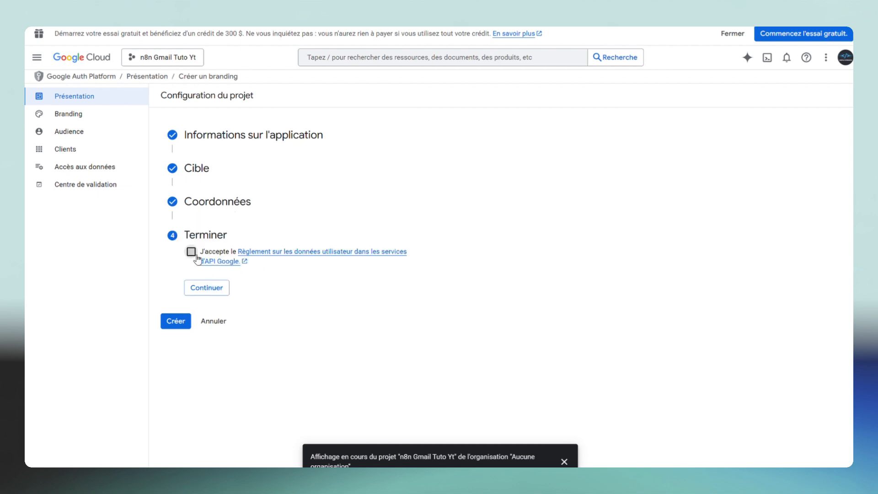
Accept the Google API Services user data policy and create the OAuth configuration.
{"action": "left_click", "coordinate": [196, 254]}
{"action": "left_click", "coordinate": [219, 291]}
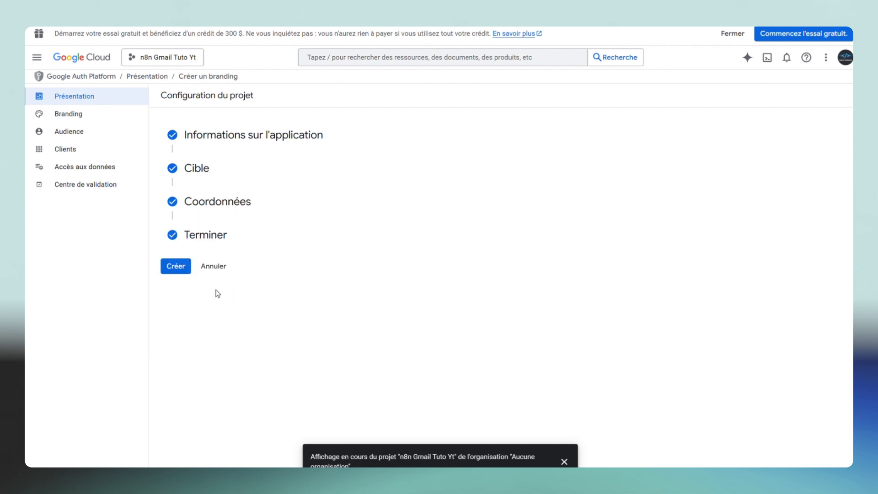
{"action": "left_click", "coordinate": [182, 268]}
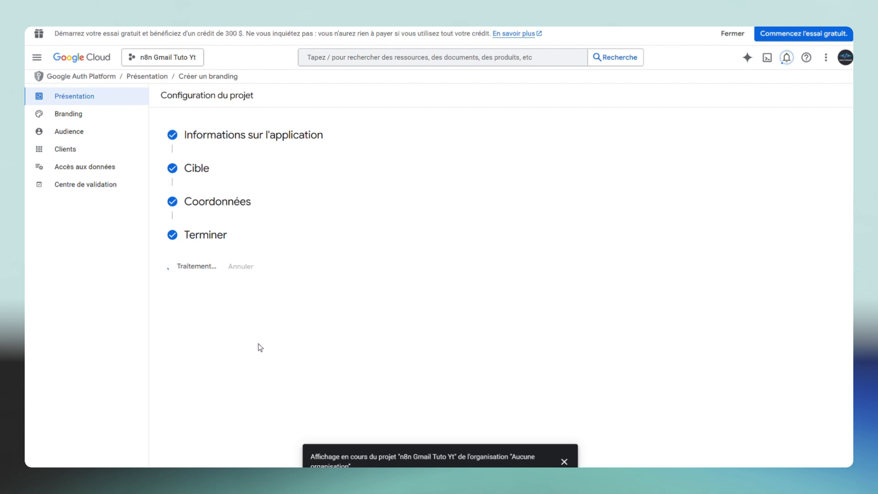
Start a new OAuth client for the project with the application type Application Web.
{"action": "left_click", "coordinate": [92, 166]}
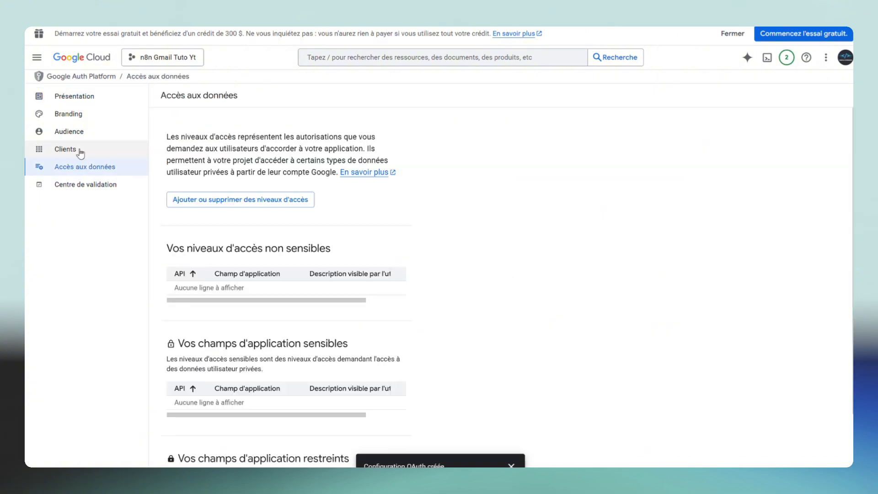
{"action": "left_click", "coordinate": [79, 151]}
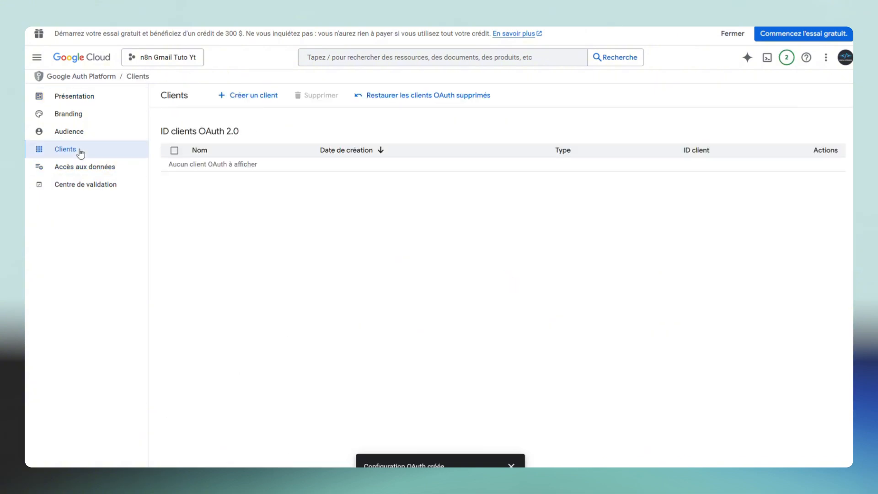
{"action": "left_click", "coordinate": [247, 96]}
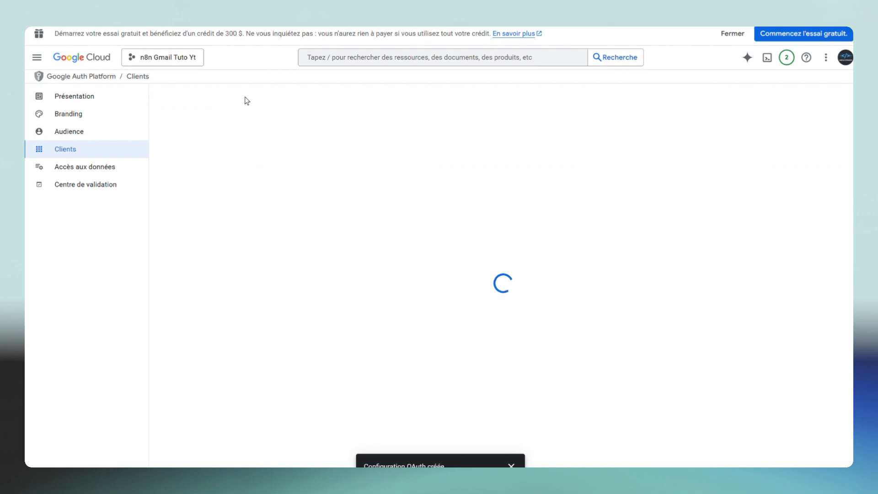
{"action": "left_click", "coordinate": [238, 181]}
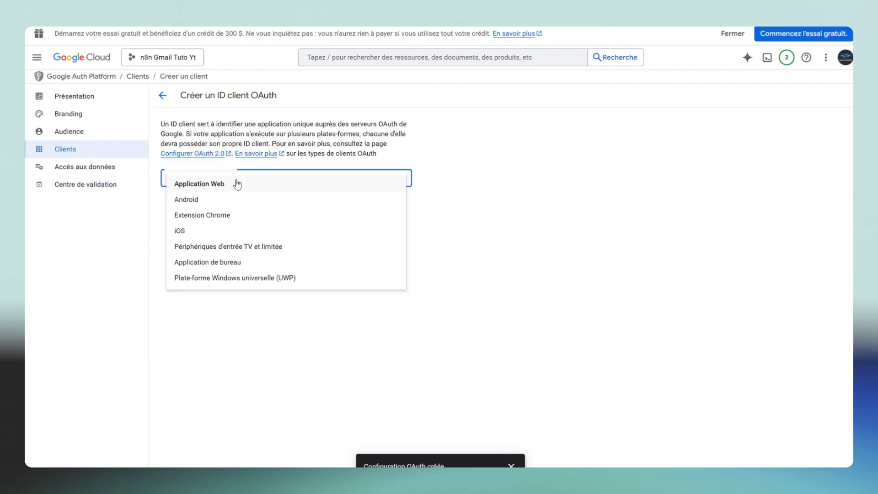
{"action": "left_click", "coordinate": [190, 185]}
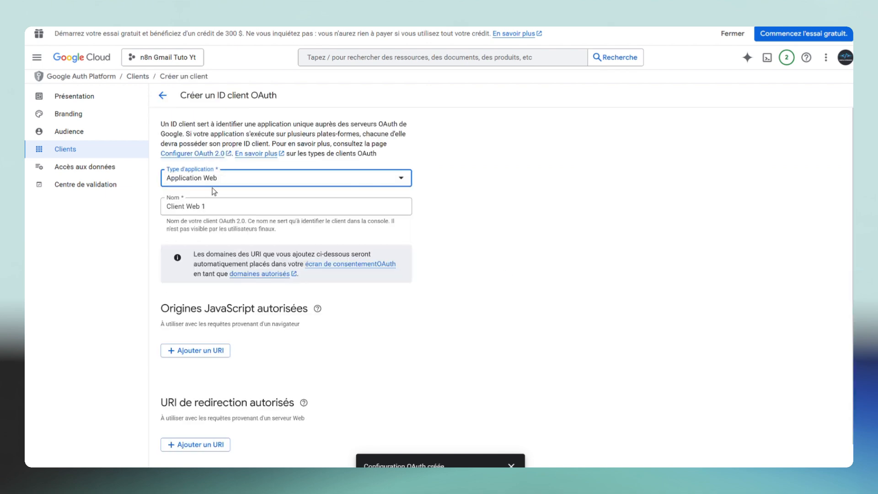
Name the OAuth client "n8n tuto yt".
{"action": "left_click", "coordinate": [198, 209]}
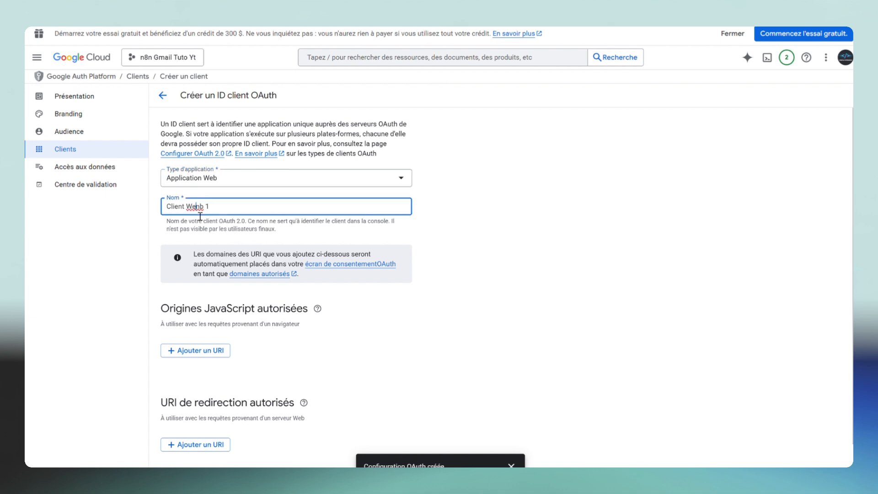
{"action": "double_click", "coordinate": [200, 214]}
{"action": "left_click", "coordinate": [199, 214]}
{"action": "triple_click", "coordinate": [199, 214]}
{"action": "type", "text": "n8n tuto yt"}
Add an authorized redirect URI entry to the client and copy the OAuth Redirect URL from the Gmail credential in n8n.
{"action": "scroll", "coordinate": [424, 246], "scroll_direction": "down", "scroll_amount": 1}
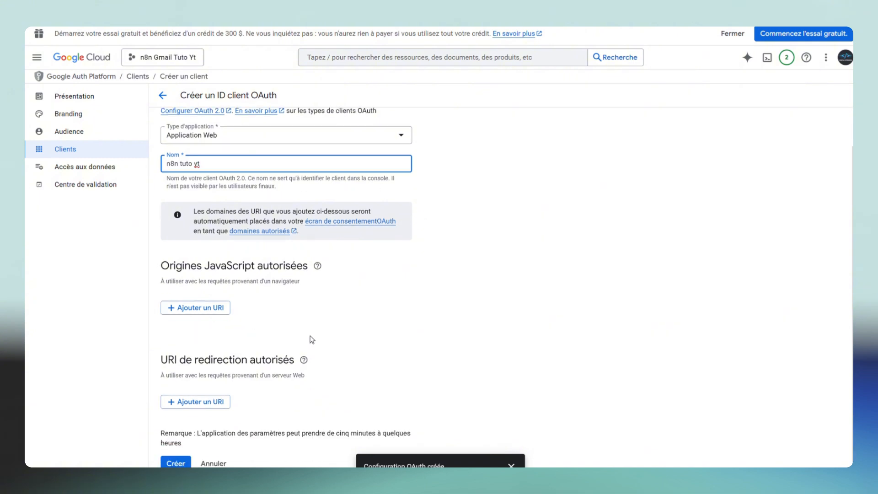
{"action": "scroll", "coordinate": [356, 322], "scroll_direction": "up", "scroll_amount": 1}
{"action": "scroll", "coordinate": [357, 322], "scroll_direction": "down", "scroll_amount": 1}
{"action": "left_click", "coordinate": [204, 405]}
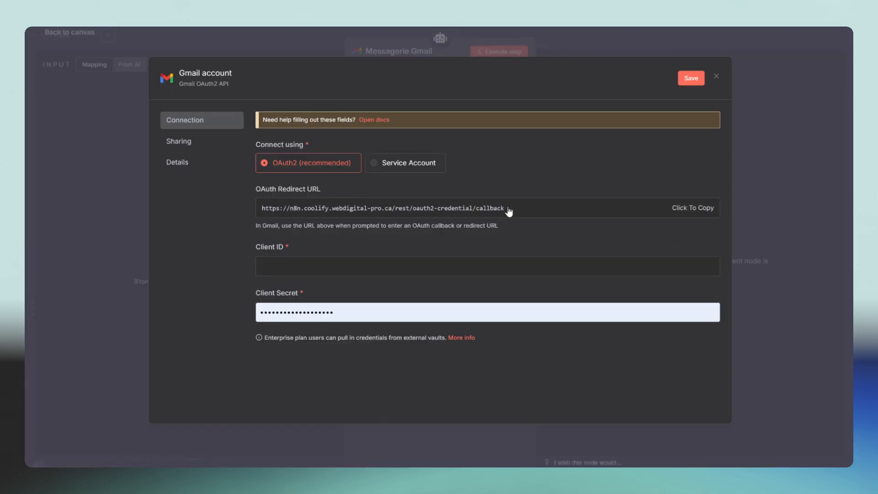
{"action": "left_click_drag", "start_coordinate": [505, 209], "coordinate": [266, 222]}
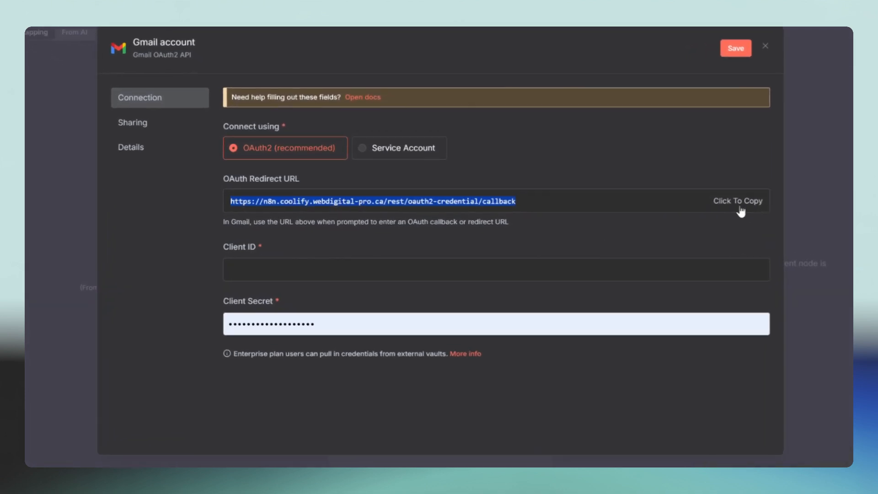
{"action": "left_click", "coordinate": [580, 174]}
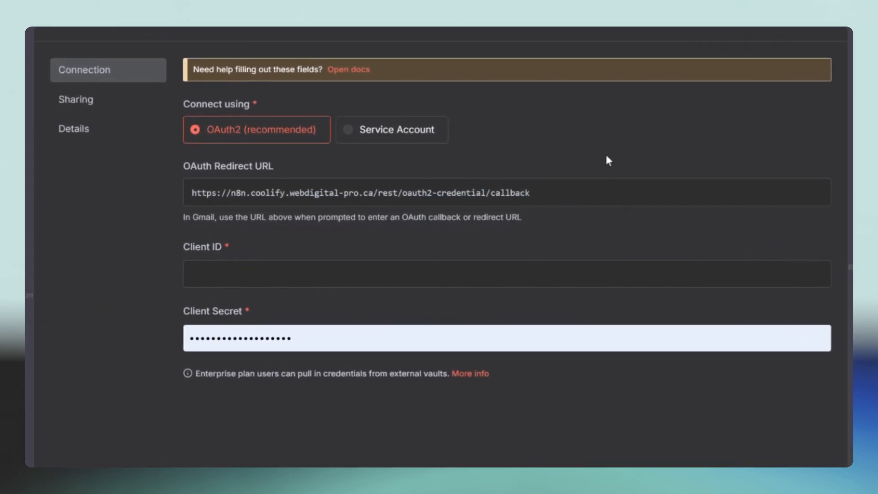
{"action": "left_click", "coordinate": [753, 200]}
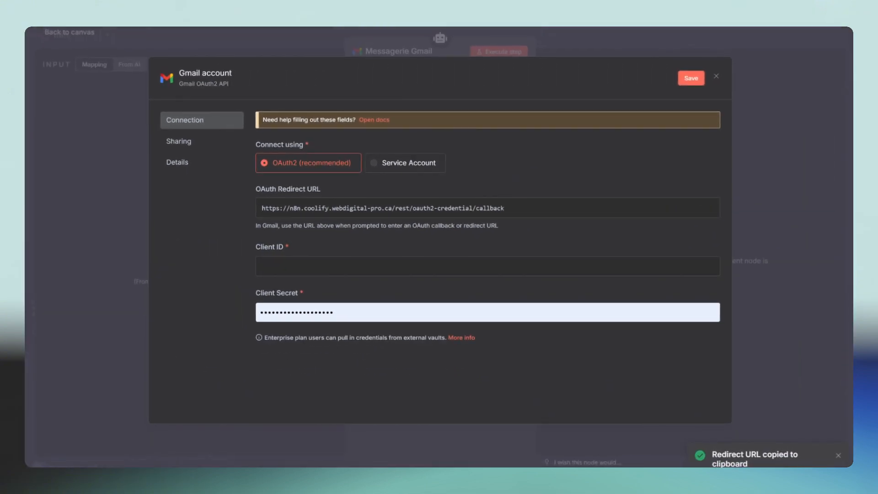
{"action": "key", "text": "super+Tab"}
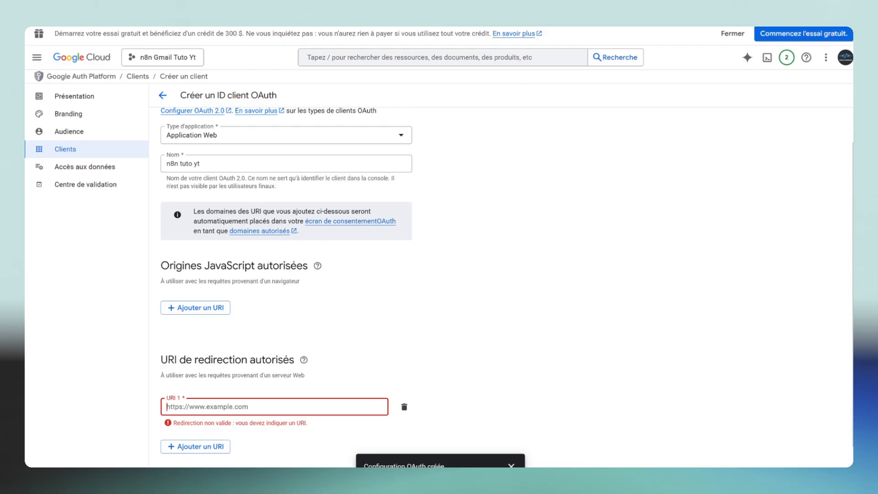
{"action": "left_click", "coordinate": [274, 408]}
{"action": "key", "text": "ctrl+v"}
{"action": "scroll", "coordinate": [441, 319], "scroll_direction": "down", "scroll_amount": 1}
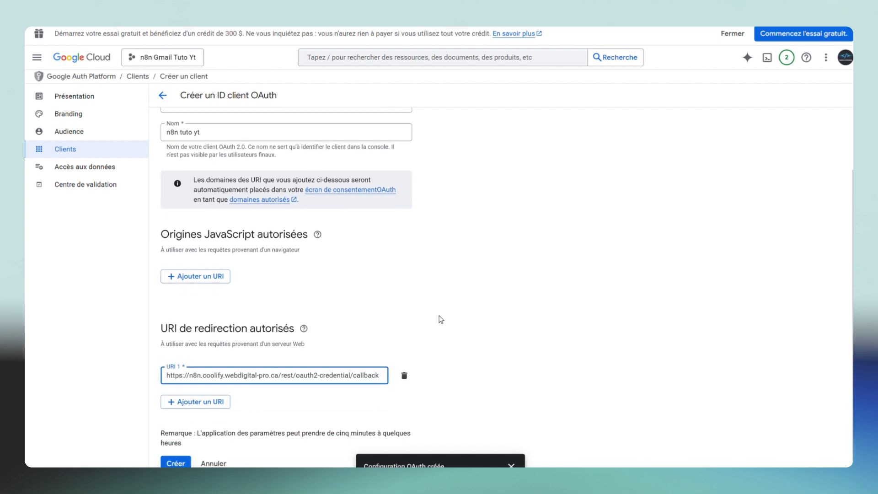
{"action": "left_click", "coordinate": [179, 463]}
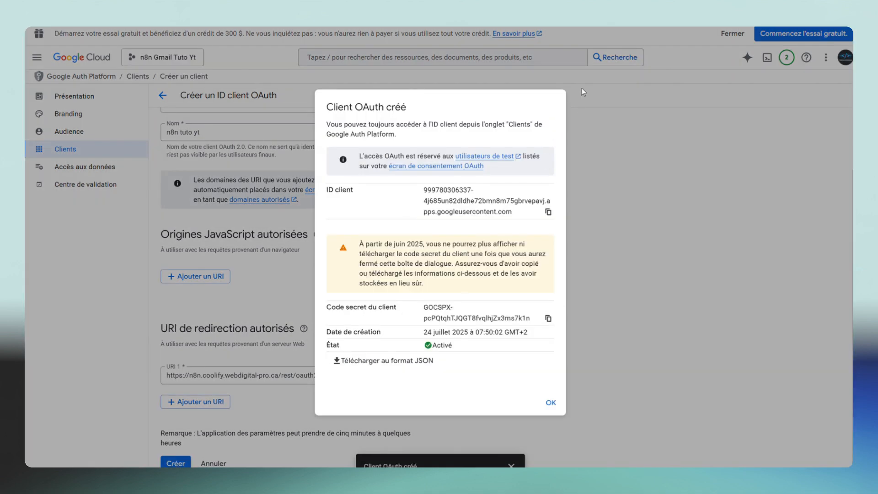
Dismiss the client creation summary and open the details of the "n8n tuto yt" OAuth client.
{"action": "left_click", "coordinate": [551, 405]}
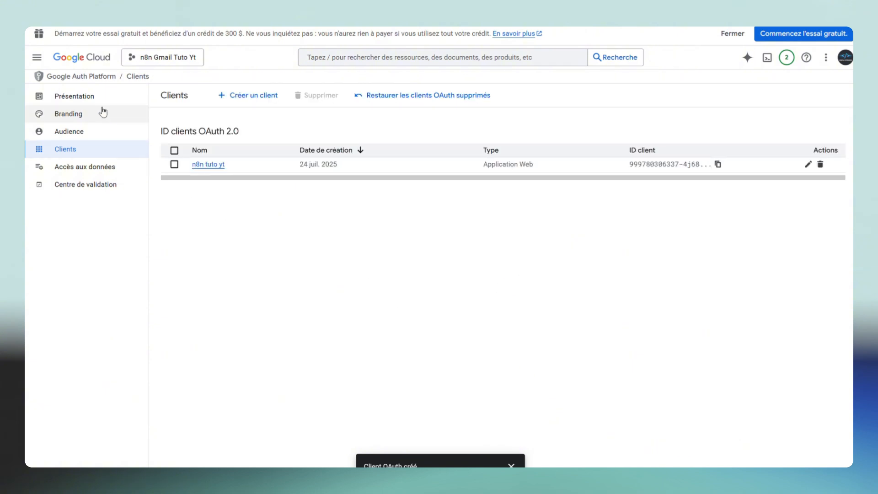
{"action": "left_click", "coordinate": [218, 164]}
{"action": "mouse_move", "coordinate": [316, 339]}
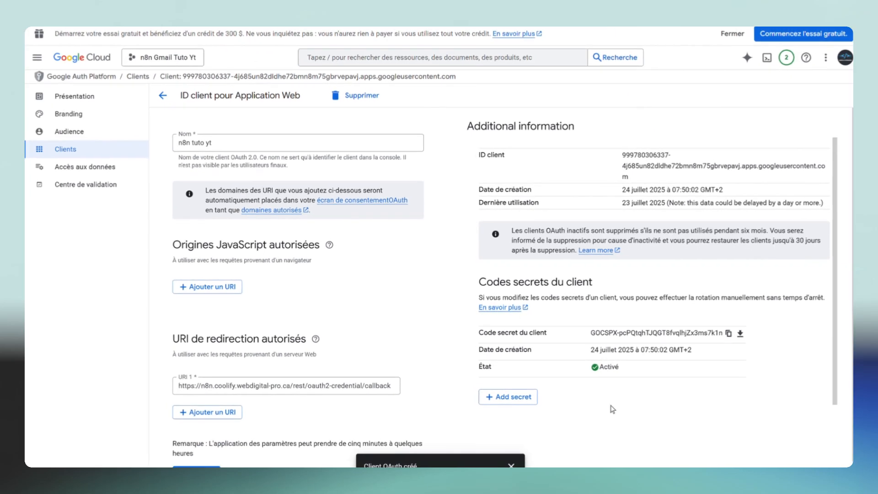
Add the account's e-mail as a test user in the audience settings and publish the application to production.
{"action": "left_click", "coordinate": [92, 135]}
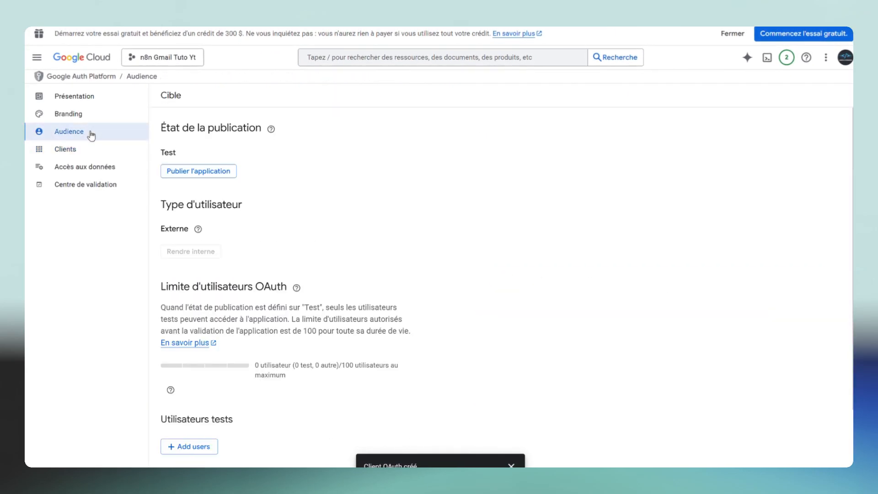
{"action": "scroll", "coordinate": [413, 302], "scroll_direction": "down", "scroll_amount": 2}
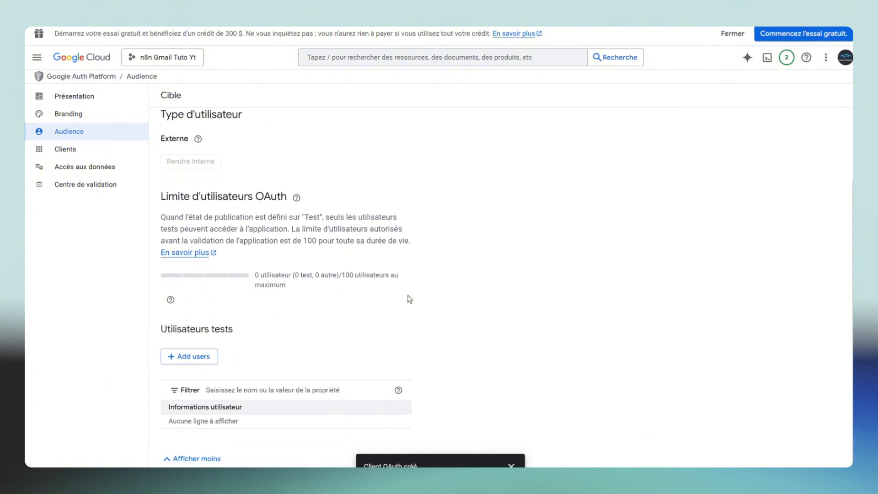
{"action": "left_click", "coordinate": [204, 357]}
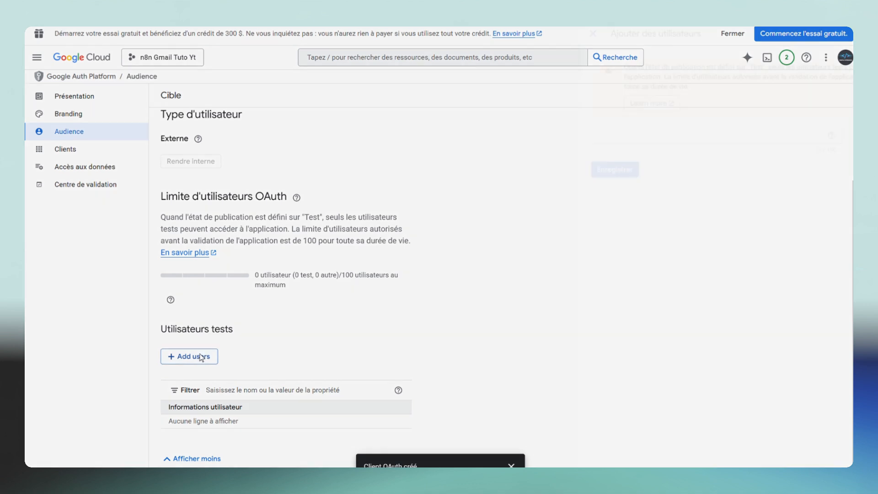
{"action": "left_click", "coordinate": [589, 140]}
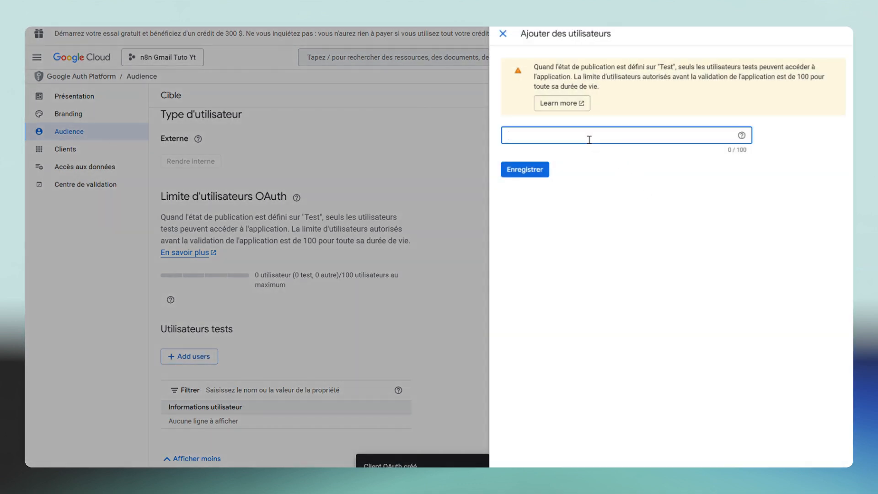
{"action": "key", "text": "ctrl+v"}
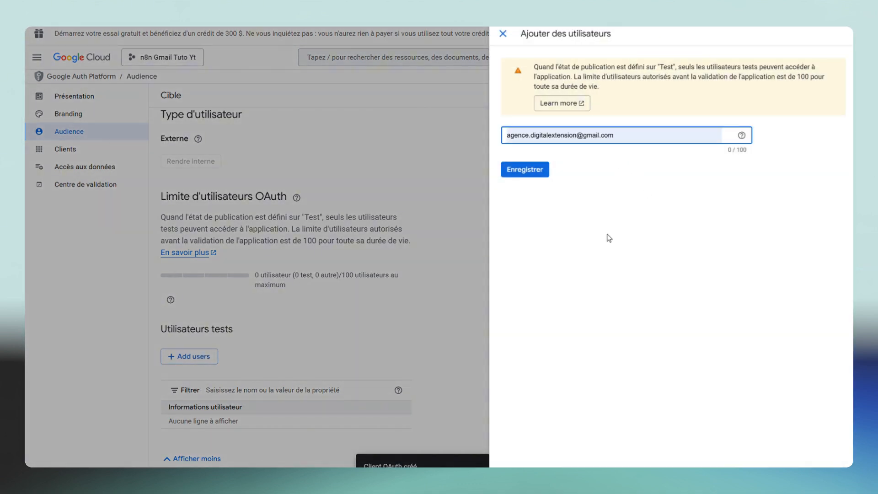
{"action": "left_click", "coordinate": [520, 173]}
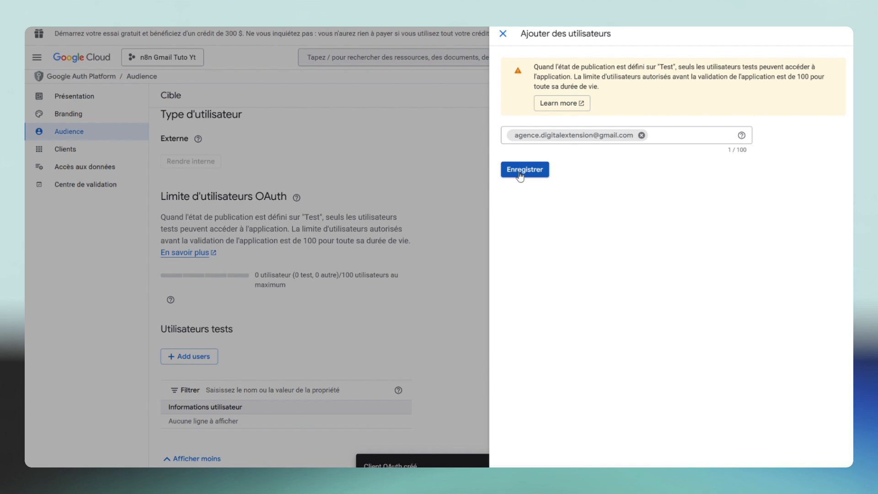
{"action": "left_click", "coordinate": [540, 175]}
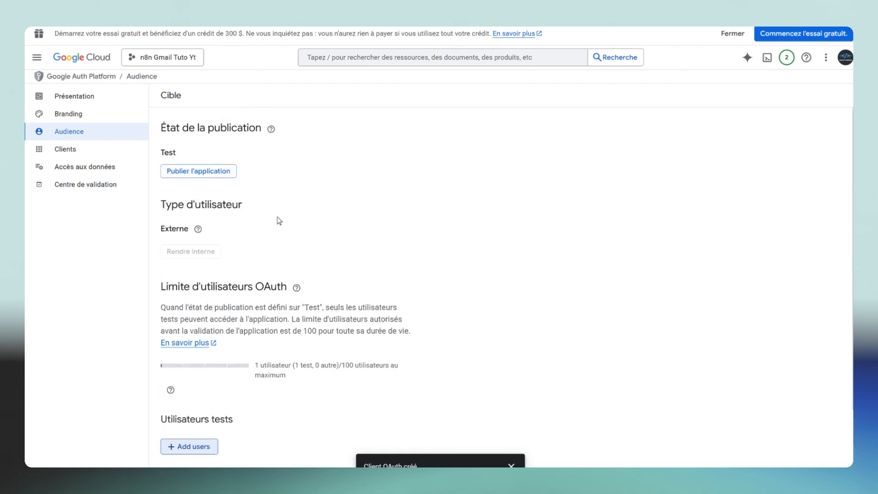
{"action": "left_click", "coordinate": [207, 176]}
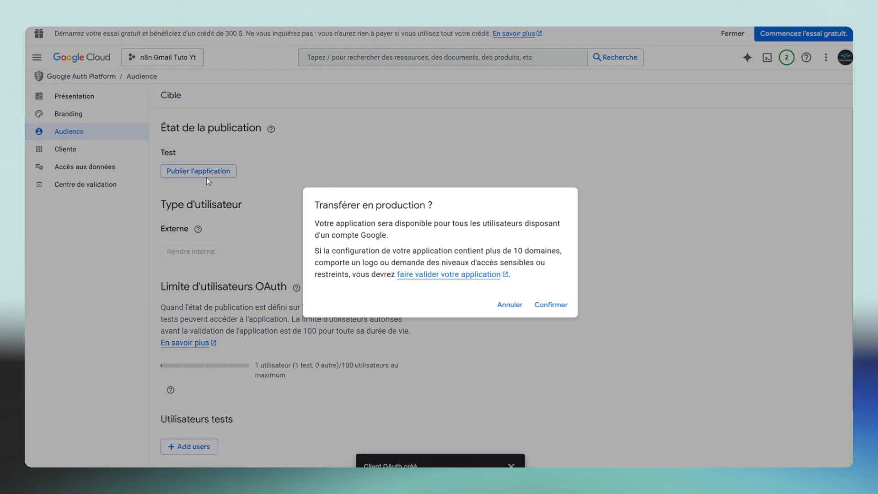
{"action": "left_click", "coordinate": [553, 306]}
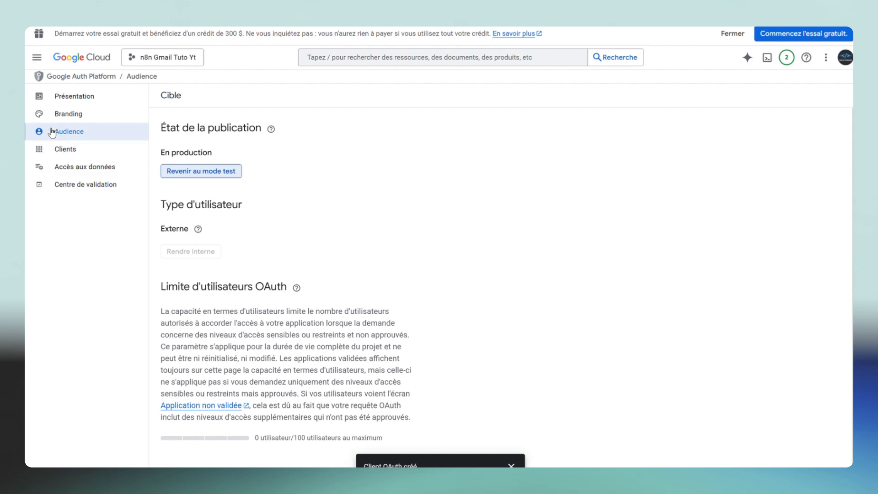
Find the Gmail API through the Google Cloud search and enable it for the project.
{"action": "left_click", "coordinate": [418, 64]}
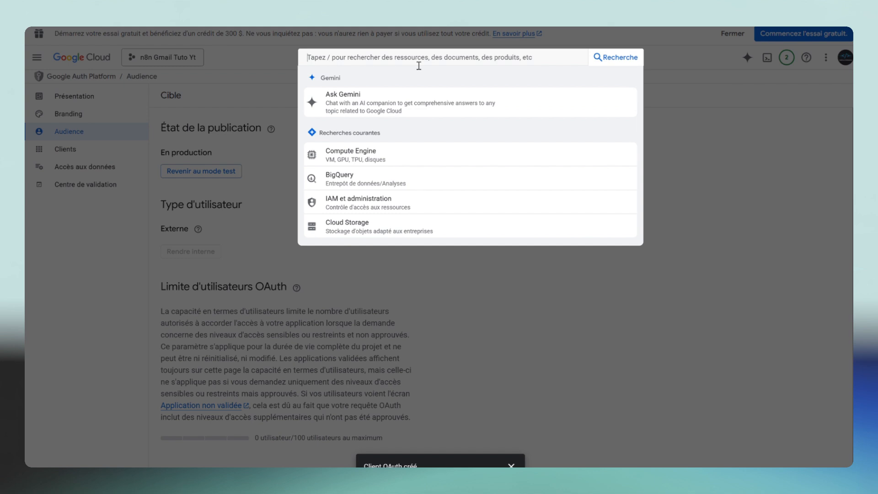
{"action": "type", "text": "gmp"}
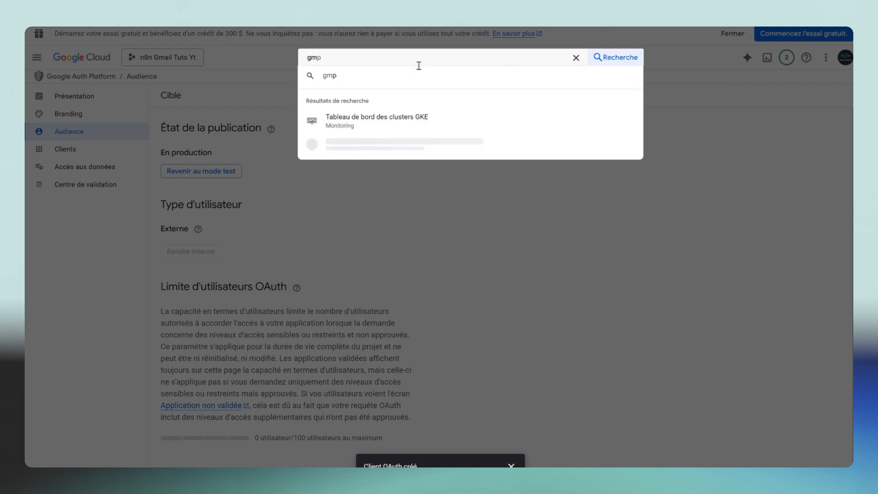
{"action": "key", "text": "BackSpace"}
{"action": "type", "text": "ail a"}
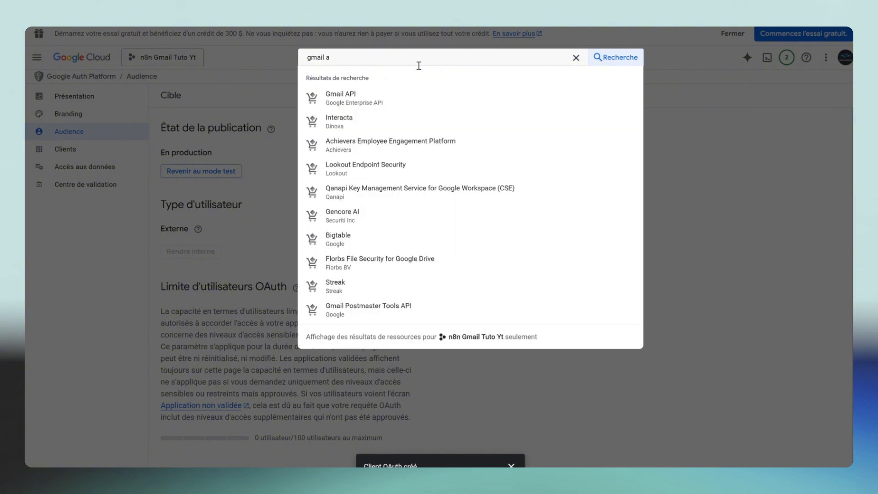
{"action": "left_click", "coordinate": [375, 100]}
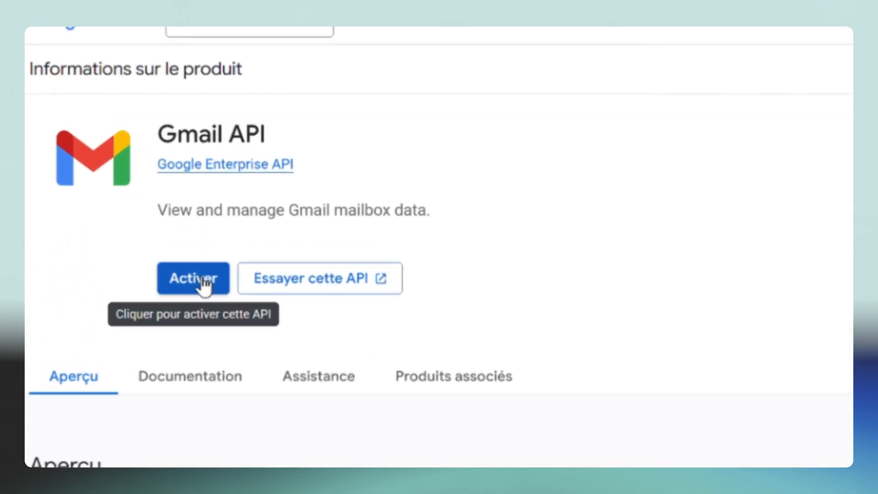
{"action": "left_click", "coordinate": [201, 280]}
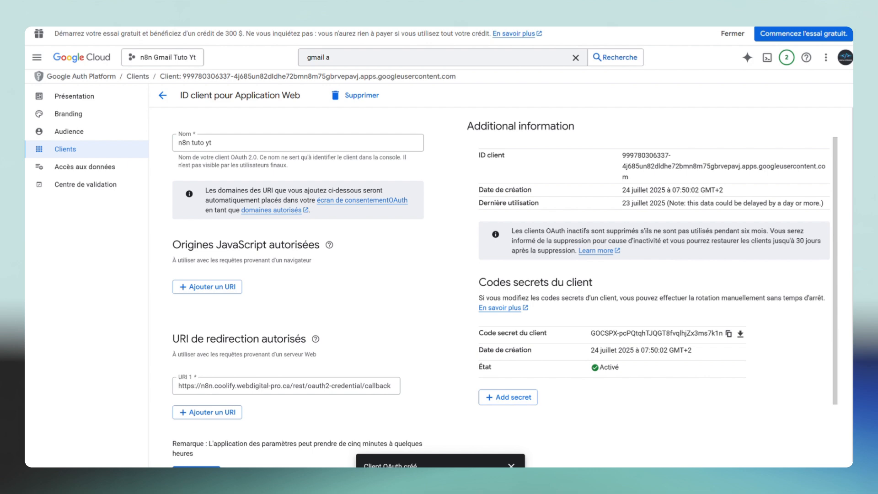
Copy the OAuth client's ID and client secret into the Gmail Tuto YT credential in n8n and save it.
{"action": "left_click_drag", "start_coordinate": [631, 178], "coordinate": [635, 151]}
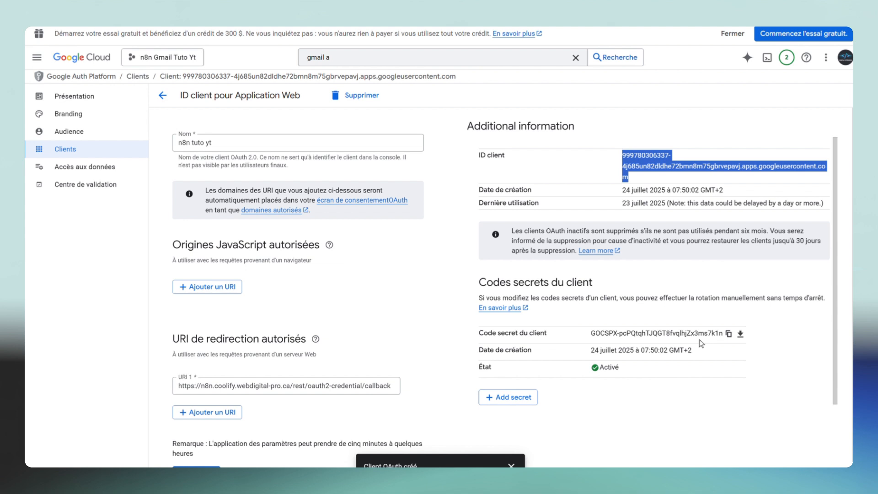
{"action": "left_click", "coordinate": [728, 333]}
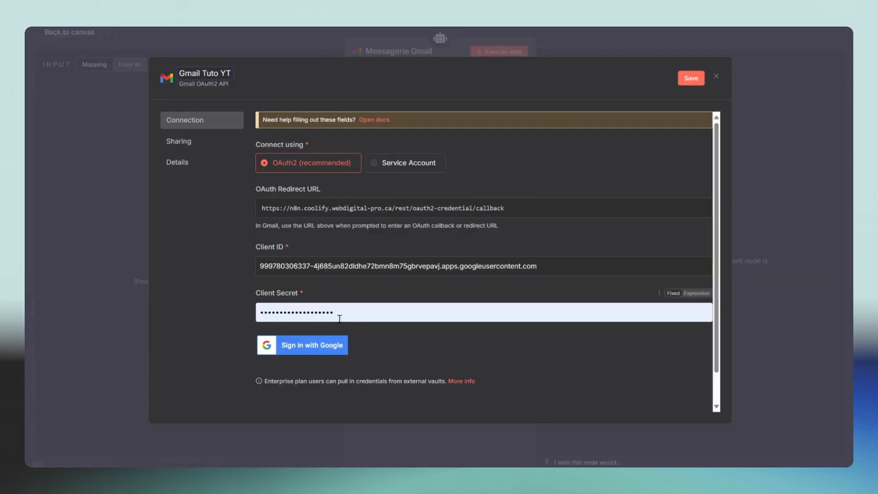
{"action": "double_click", "coordinate": [337, 314]}
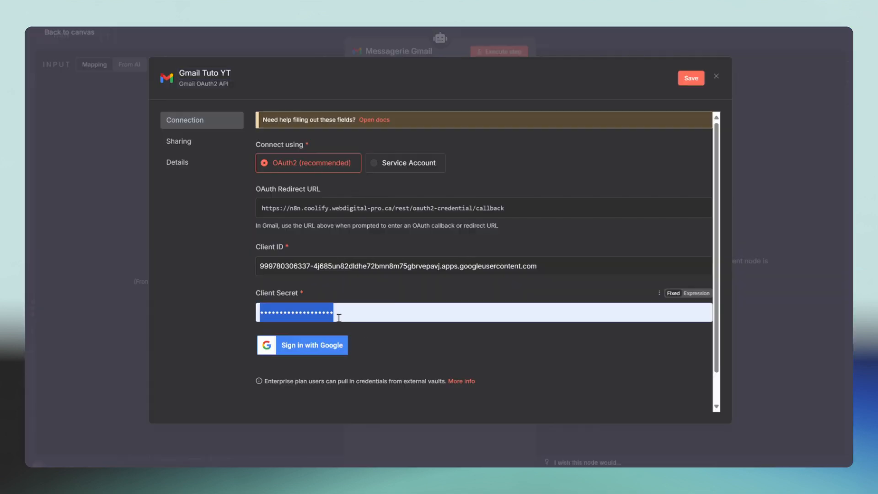
{"action": "key", "text": "ctrl+v"}
{"action": "key", "text": "ctrl+v"}
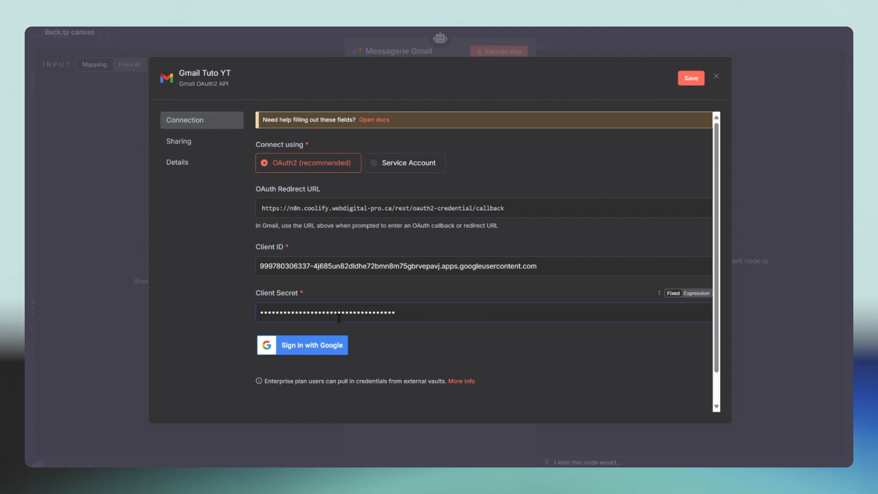
{"action": "left_click", "coordinate": [691, 78]}
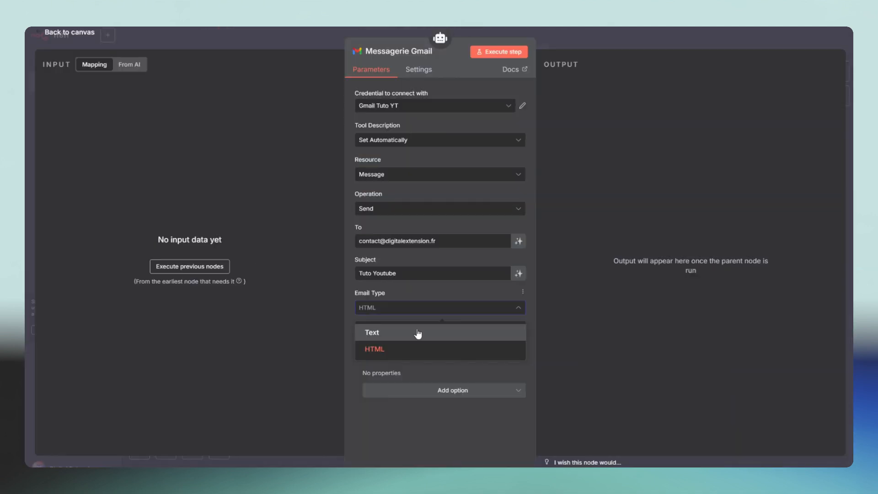
Set the e-mail type to Text and enter the message as the expression "Ceci est un tuto de démonstration pour Youtube.".
{"action": "left_click", "coordinate": [433, 341]}
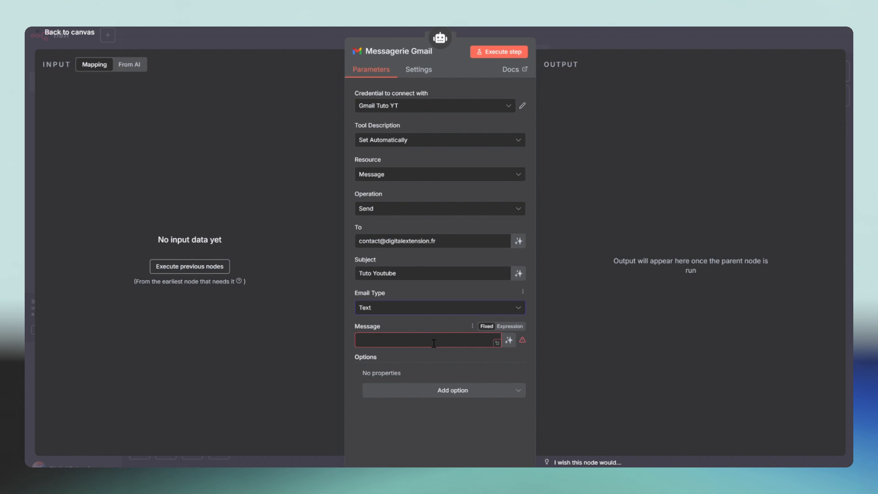
{"action": "left_click", "coordinate": [515, 326]}
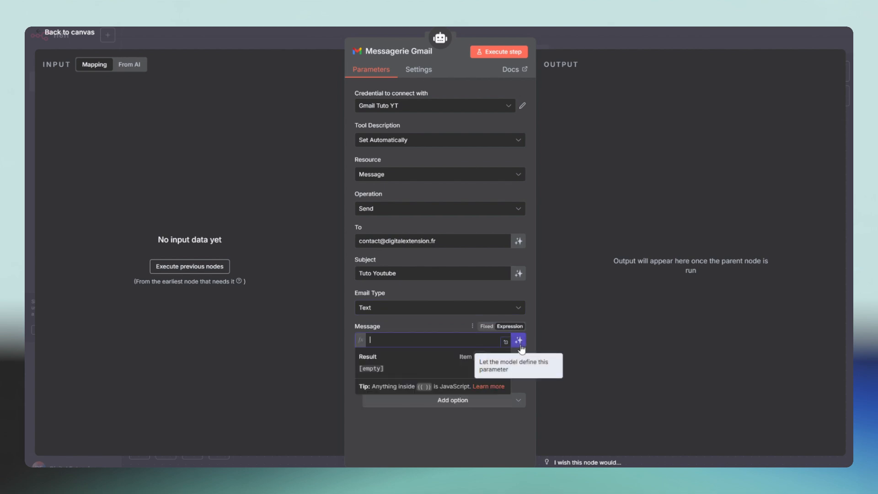
{"action": "left_click", "coordinate": [506, 343]}
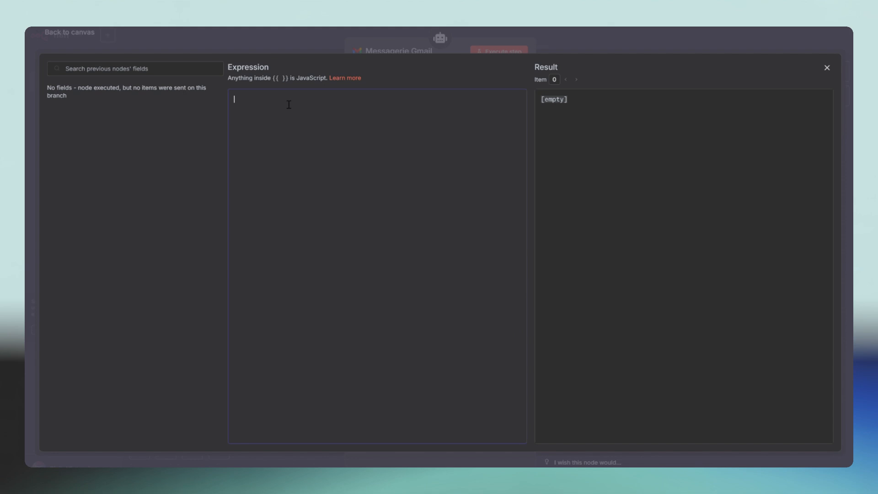
{"action": "type", "text": "Ceci est un tuto de démonstration pour Youtube."}
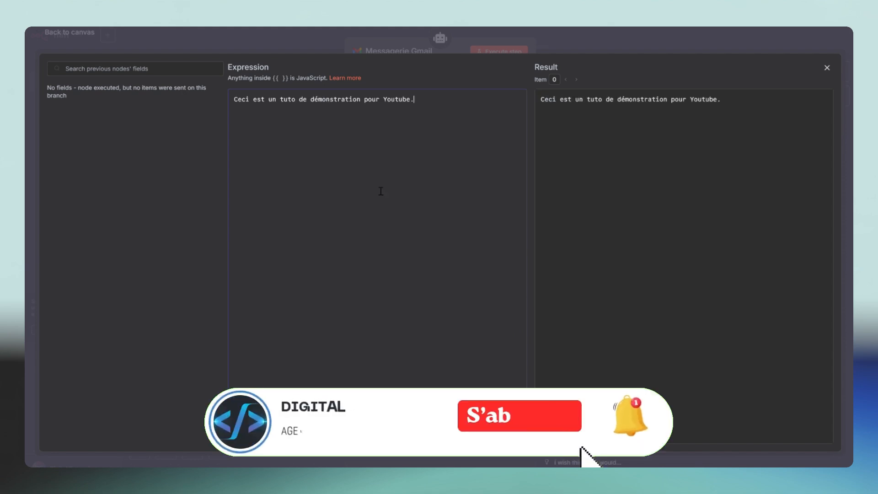
{"action": "left_click", "coordinate": [79, 32]}
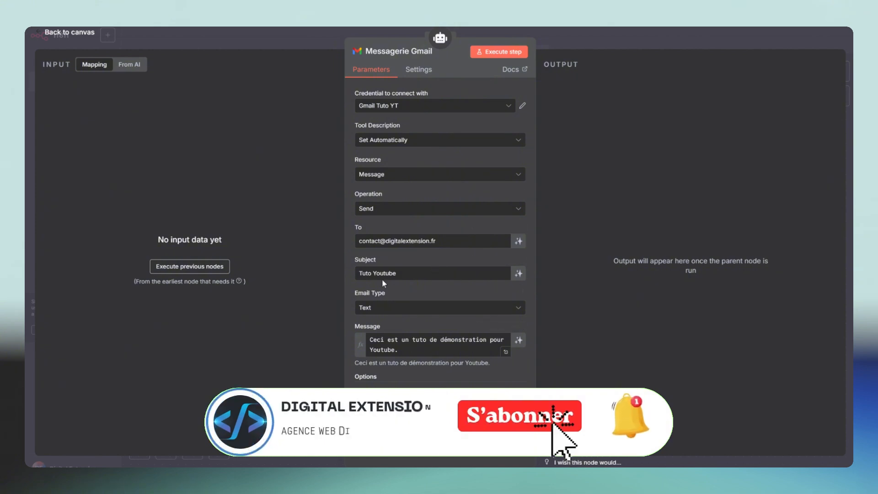
Execute the Messagerie Gmail node to send the test e-mail and return to the workflow canvas.
{"action": "left_click", "coordinate": [78, 33]}
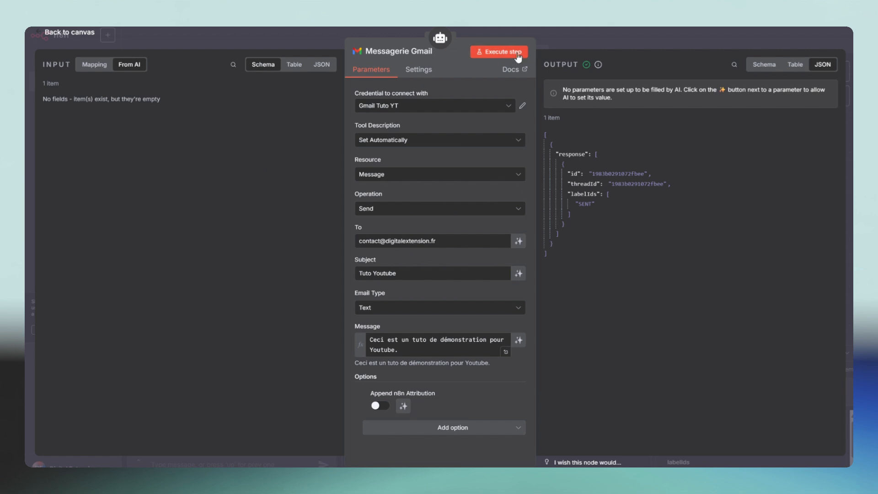
{"action": "left_click", "coordinate": [504, 52]}
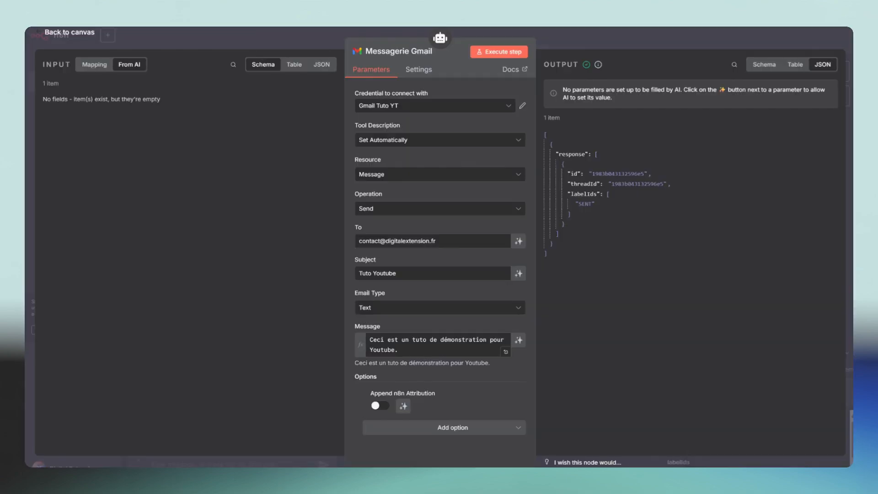
{"action": "key", "text": "Escape"}
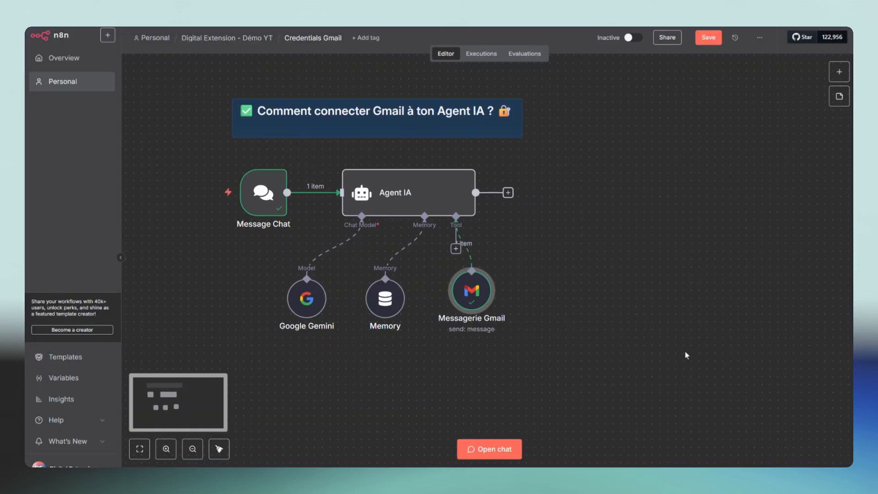